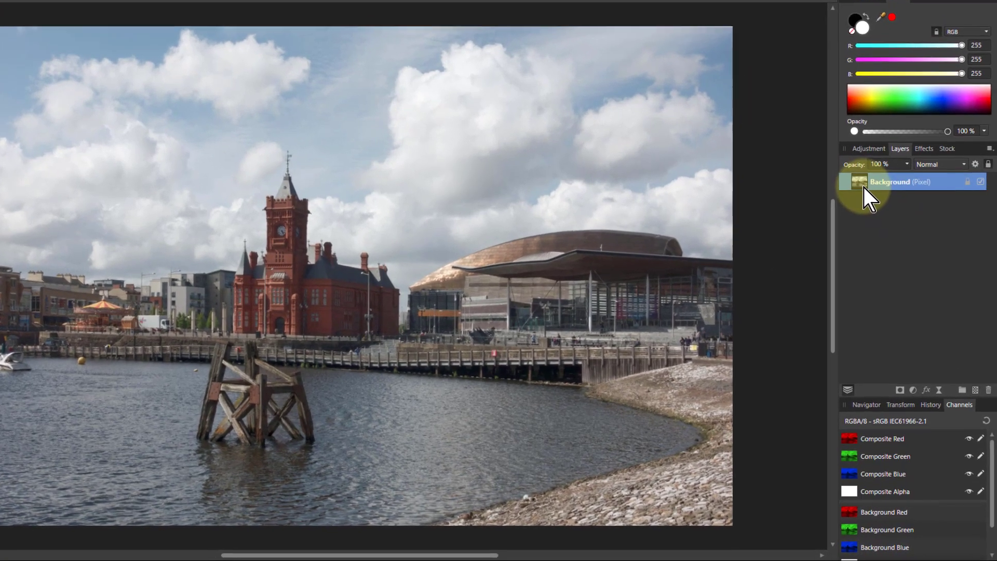
# Step: Duplicate the Background layer and brighten the copy with a Curves adjustment, raising the curve's midpoint
pyautogui.hotkey('ctrl', 'j')
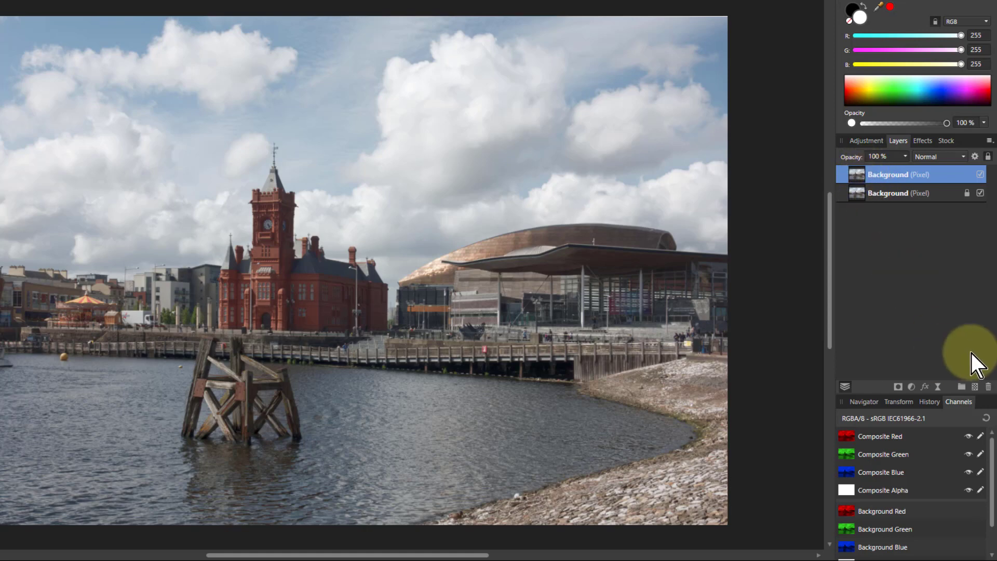
pyautogui.click(911, 388)
pyautogui.click(817, 239)
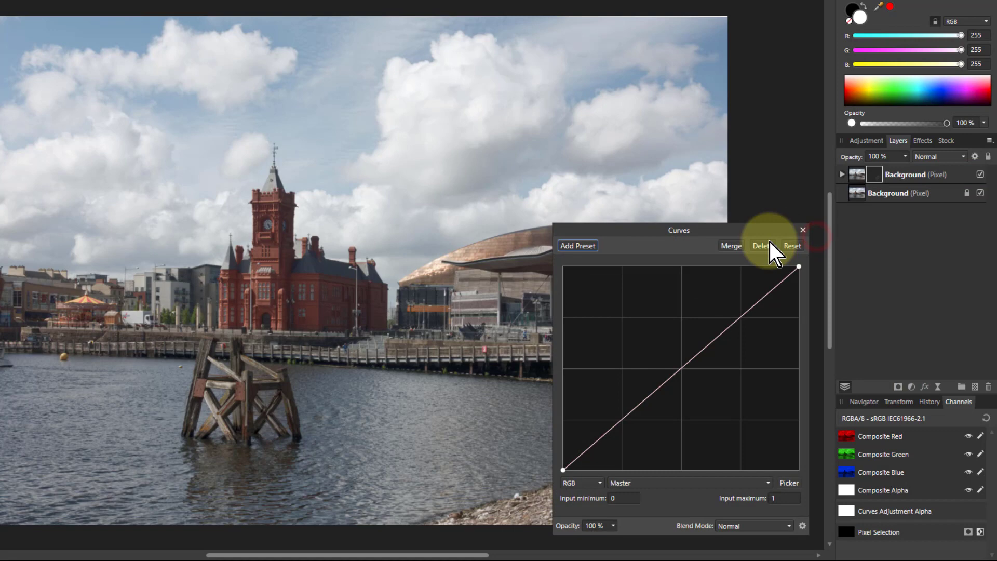
pyautogui.moveTo(678, 369); pyautogui.dragTo(674, 354)
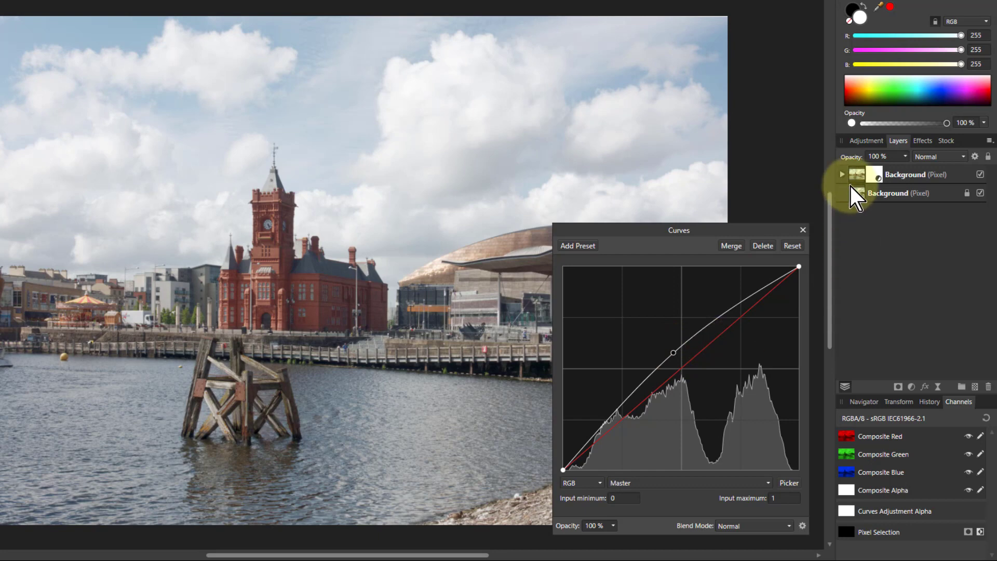
pyautogui.click(854, 177)
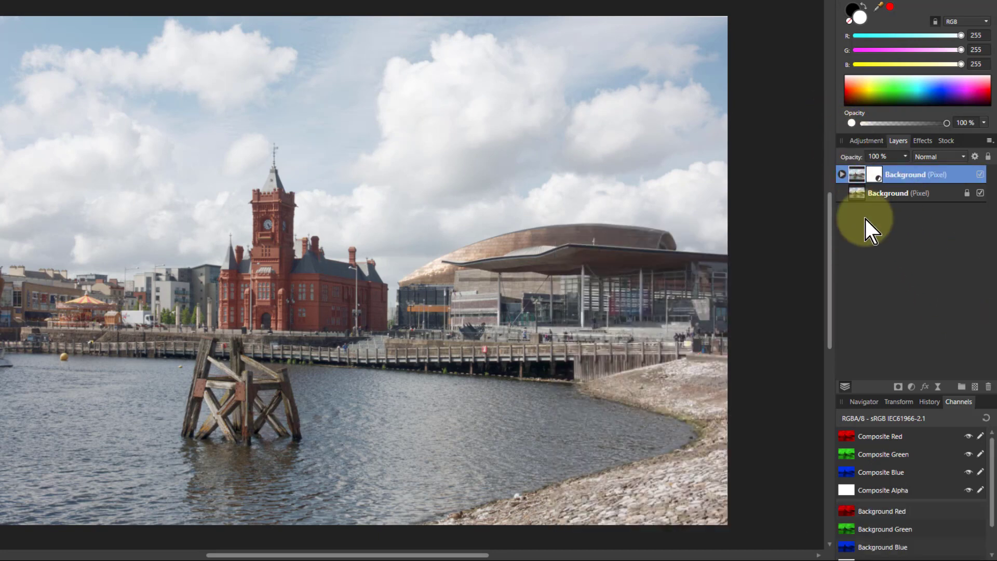
# Step: Set the duplicated layer's blend mode to Soft Light, then hide and show it to compare
pyautogui.click(940, 158)
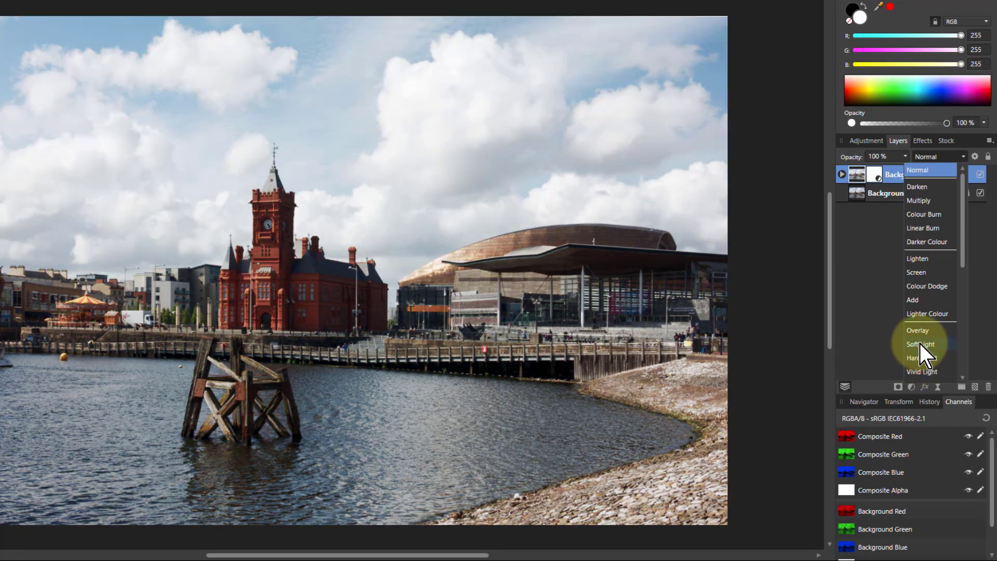
pyautogui.click(920, 344)
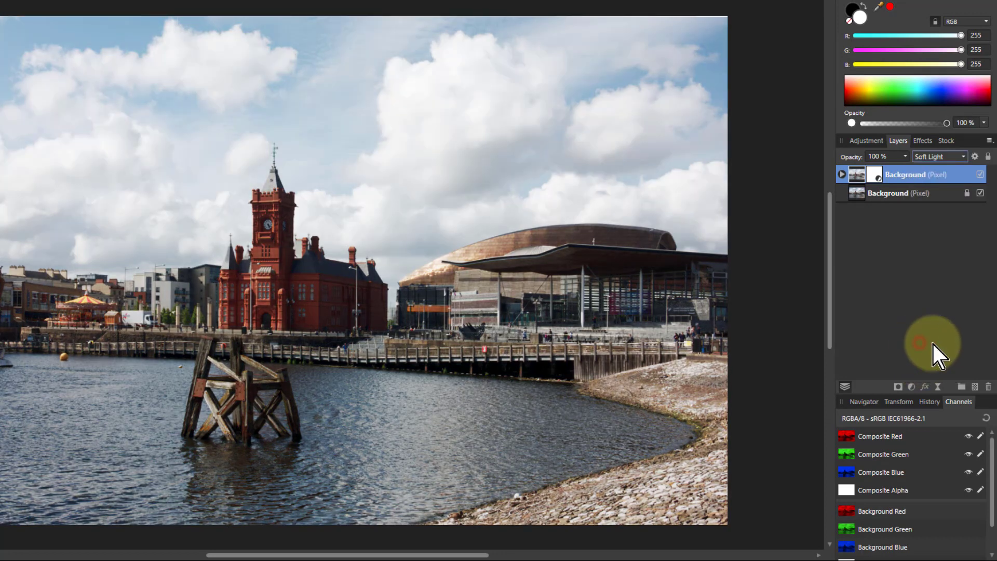
pyautogui.click(981, 175)
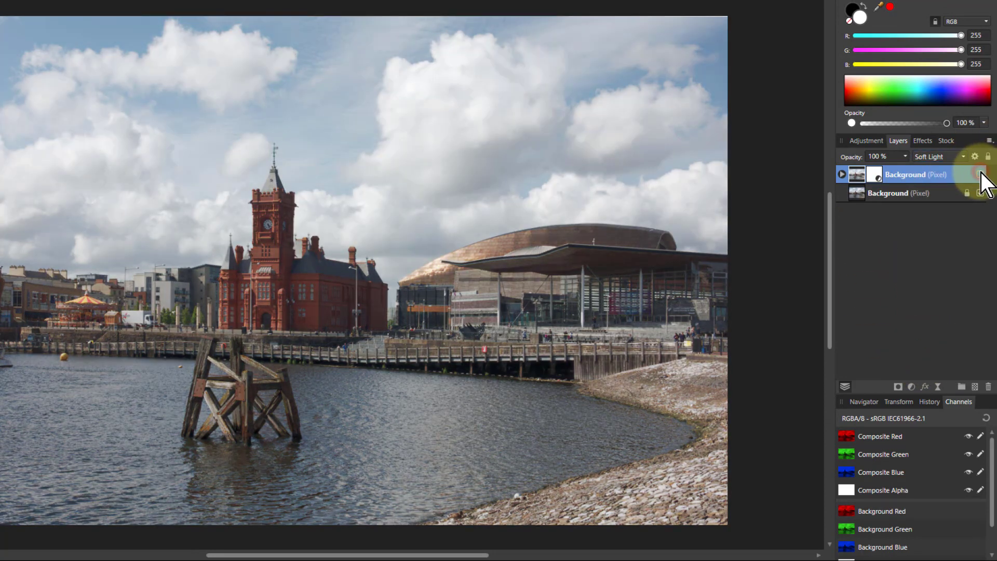
pyautogui.click(980, 175)
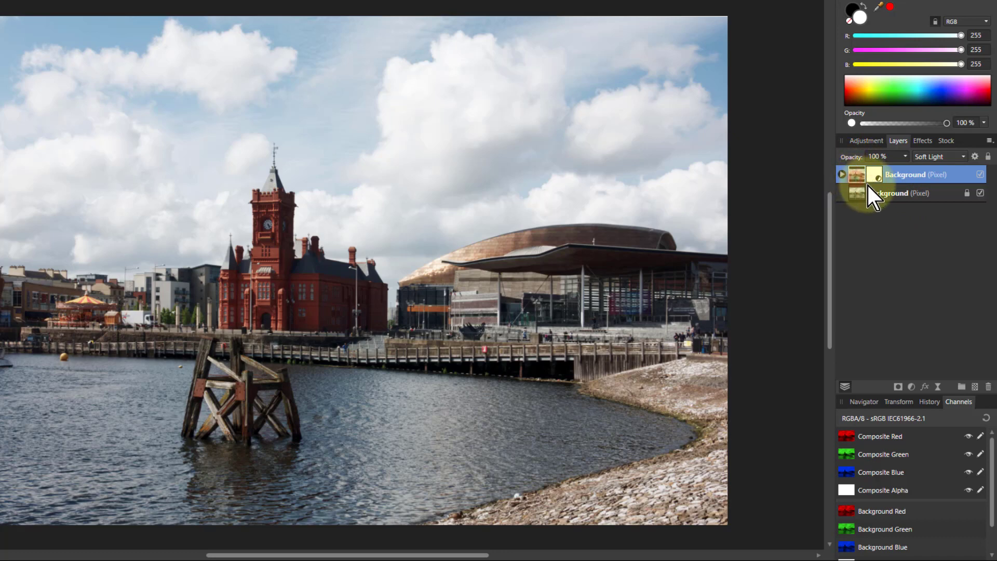
# Step: Revert to the single Background layer and enable 'Add adjustment as child layer' in the Assistant
pyautogui.hotkey('ctrl', 'e')
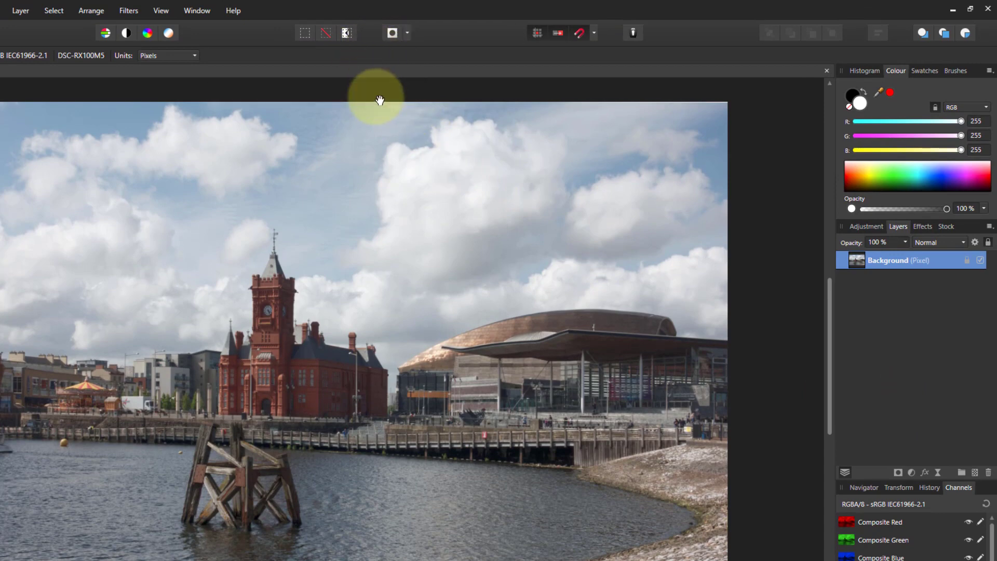
pyautogui.click(634, 36)
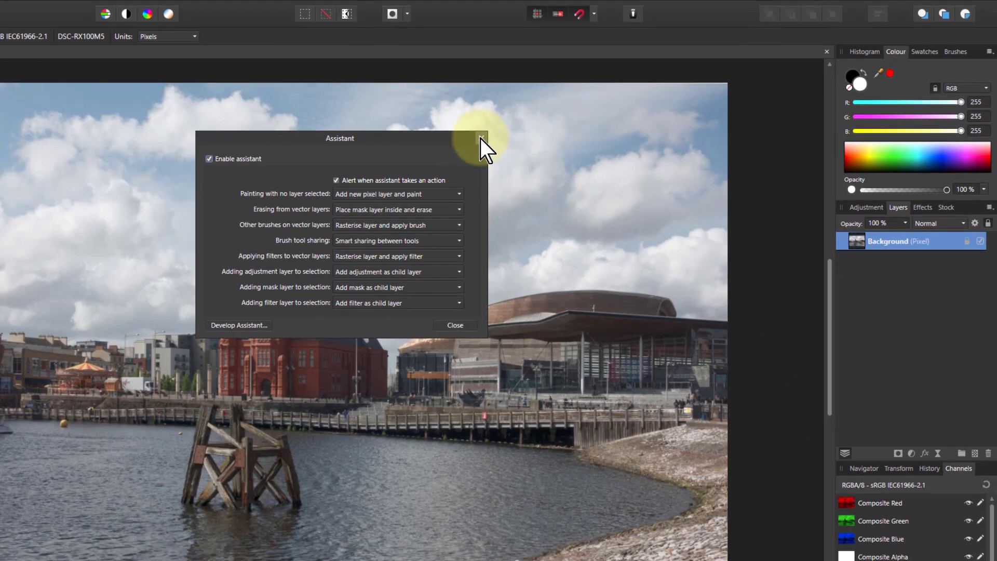
pyautogui.click(482, 157)
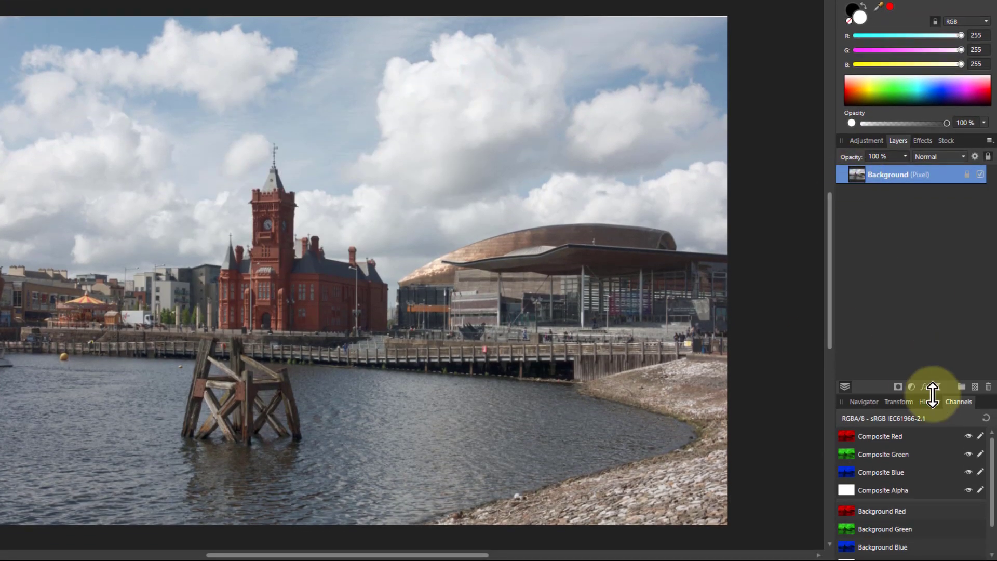
# Step: Add a Curves adjustment under the Background layer and raise its midpoint to brighten the harbour photo
pyautogui.click(912, 387)
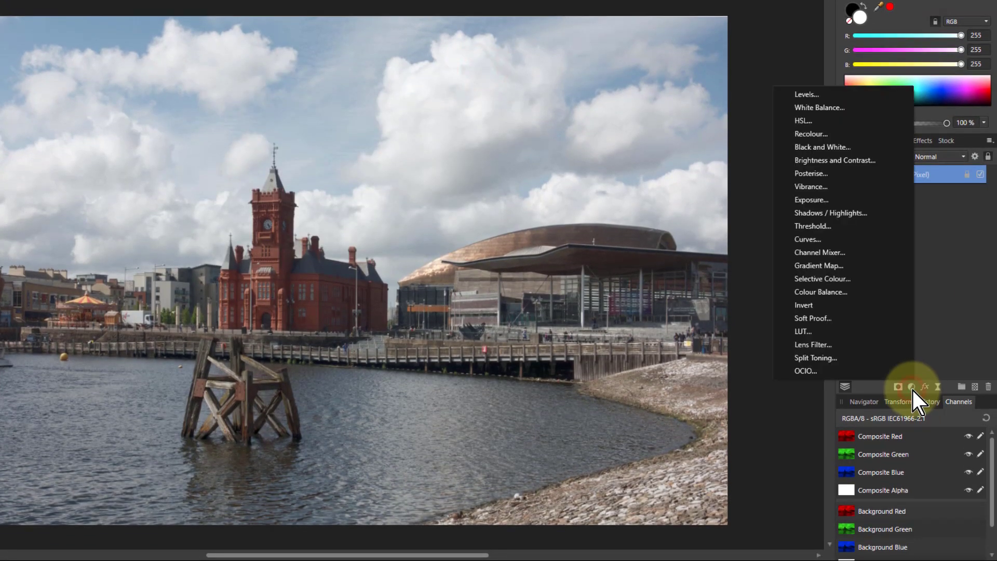
pyautogui.click(821, 237)
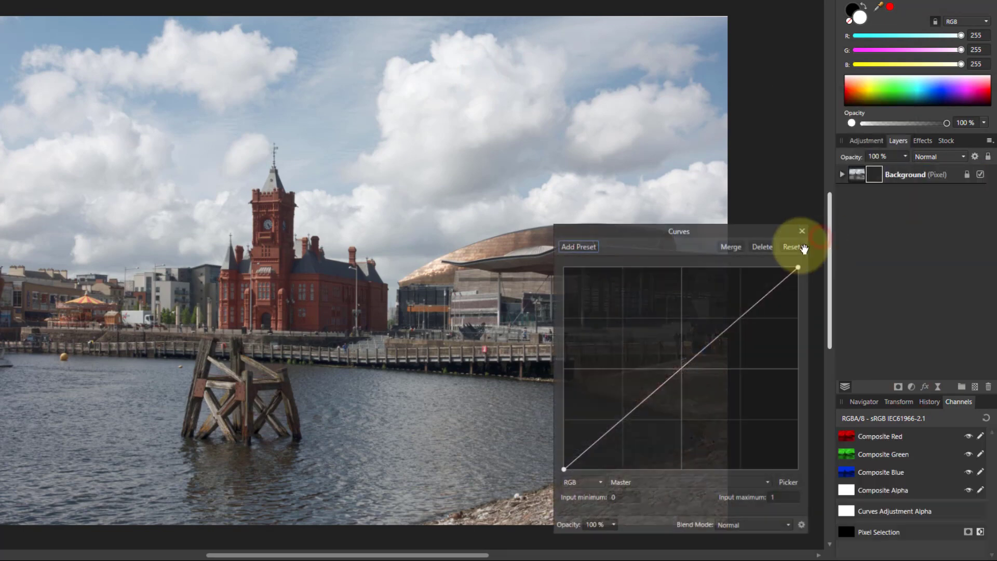
pyautogui.click(843, 175)
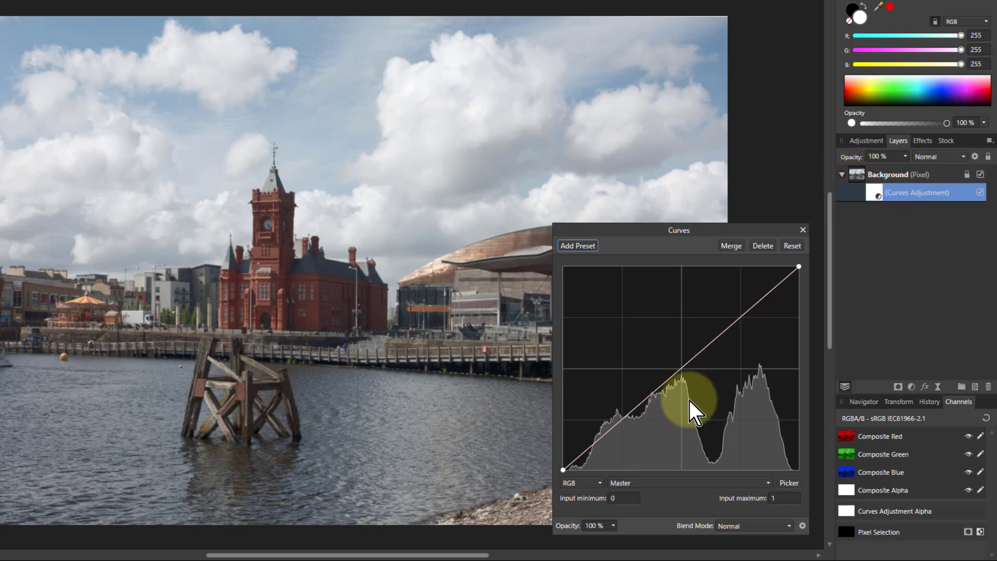
pyautogui.moveTo(680, 366); pyautogui.dragTo(665, 351)
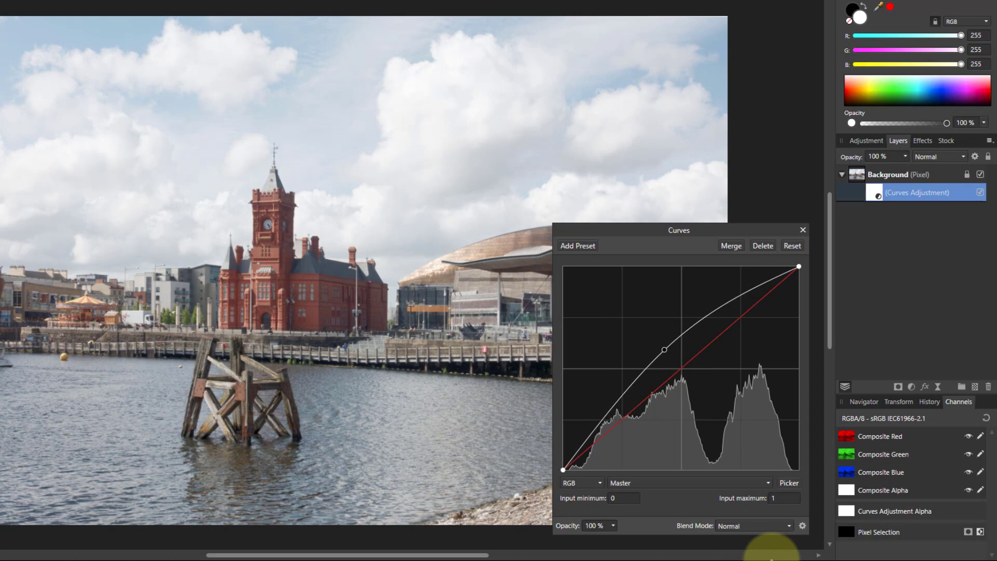
# Step: Change the nested Curves adjustment's blend mode to Overlay
pyautogui.click(749, 532)
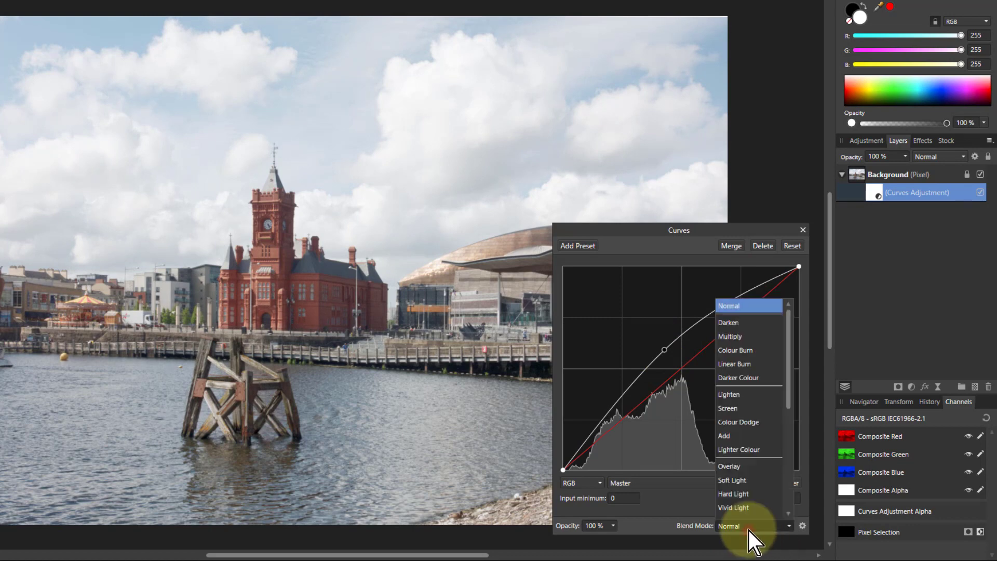
pyautogui.scroll(-2, 733, 496)
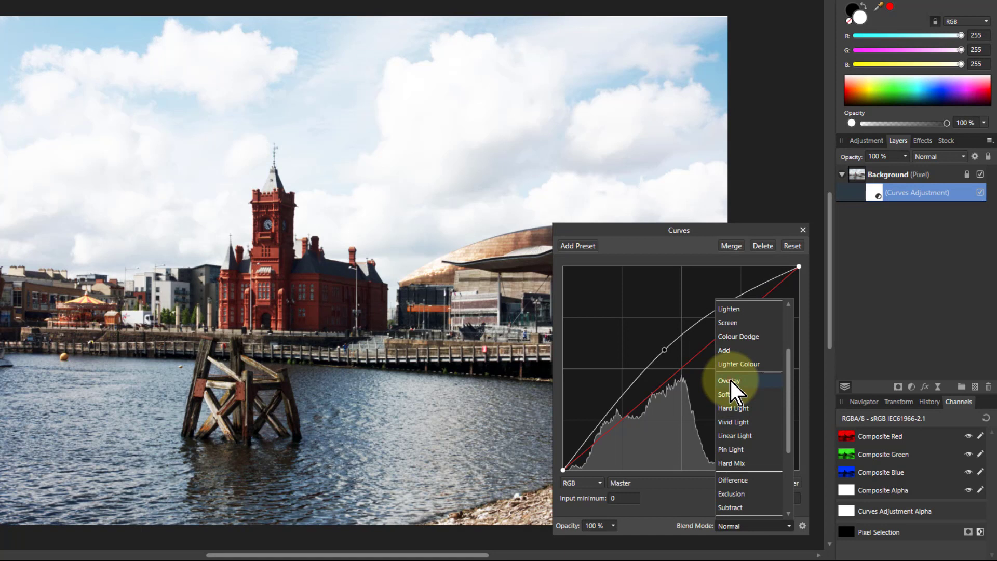
pyautogui.click(731, 381)
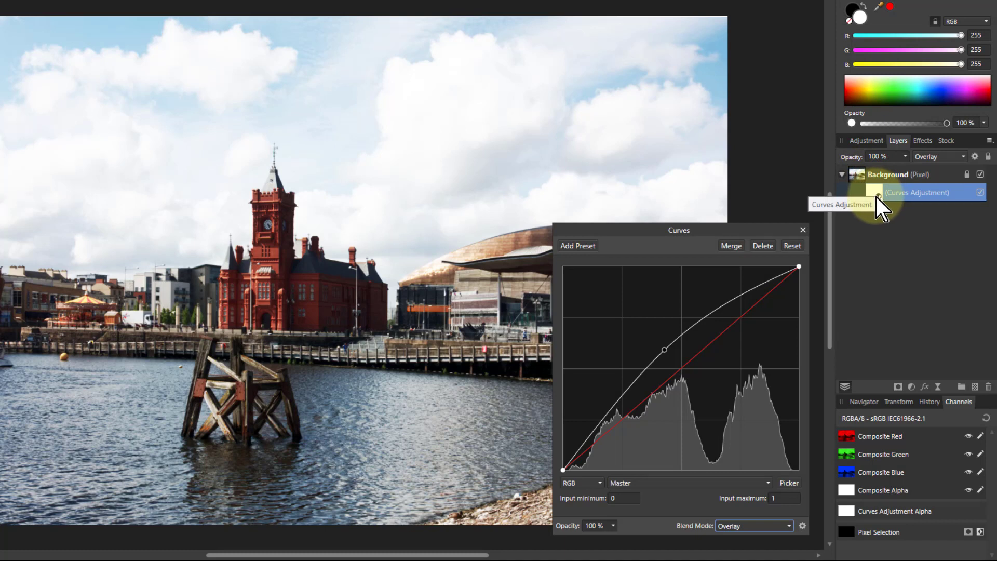
# Step: Pull the Curves adjustment above Background, nest it back inside, and select the Background row
pyautogui.moveTo(876, 197); pyautogui.dragTo(859, 179)
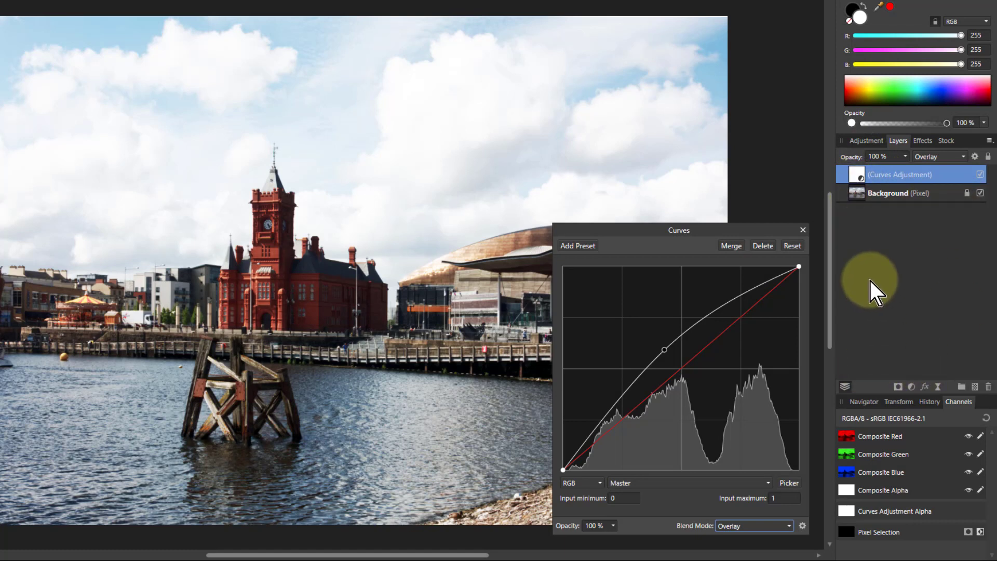
pyautogui.moveTo(858, 173); pyautogui.dragTo(866, 191)
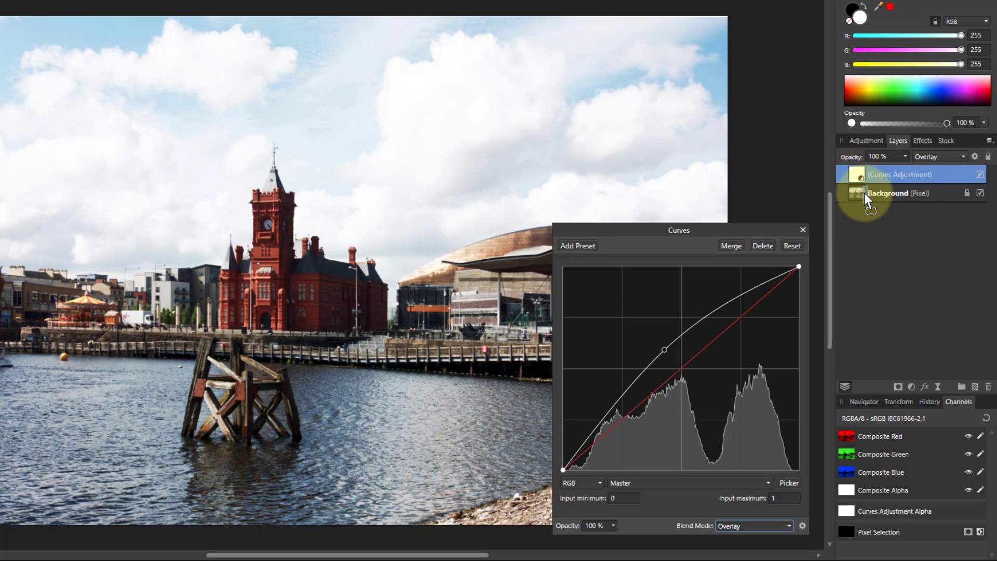
pyautogui.moveTo(864, 193); pyautogui.dragTo(864, 192)
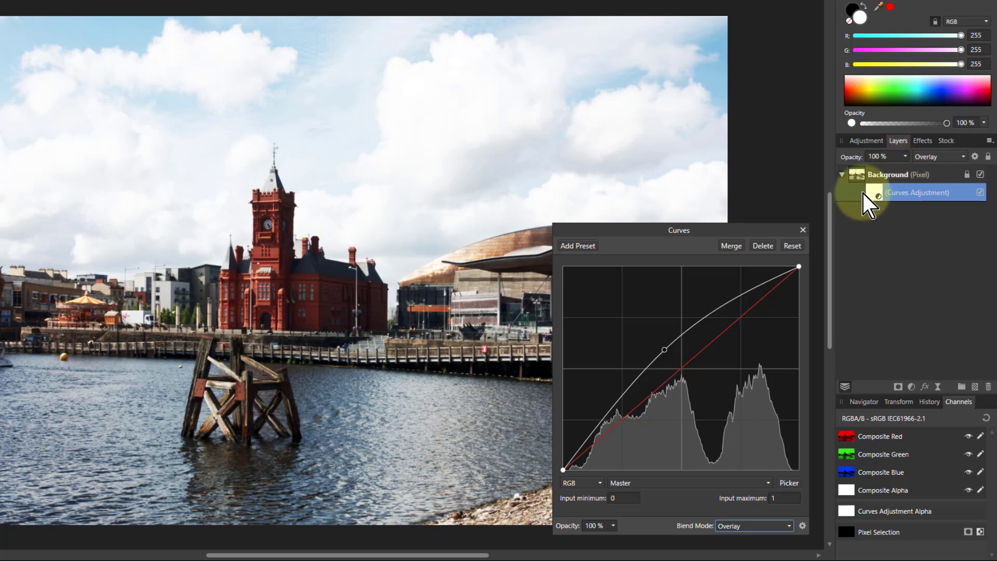
pyautogui.click(859, 173)
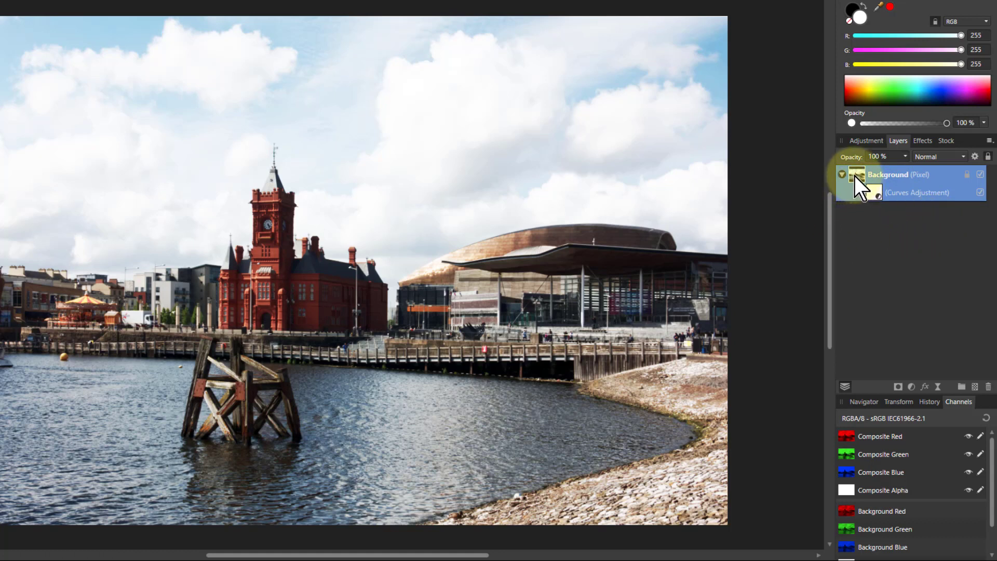
pyautogui.click(878, 195)
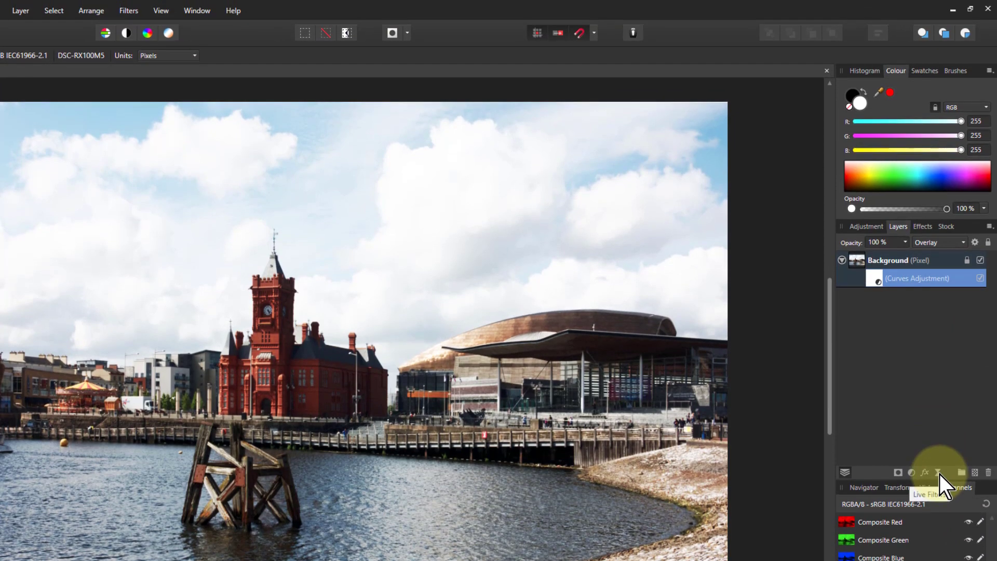
pyautogui.click(938, 472)
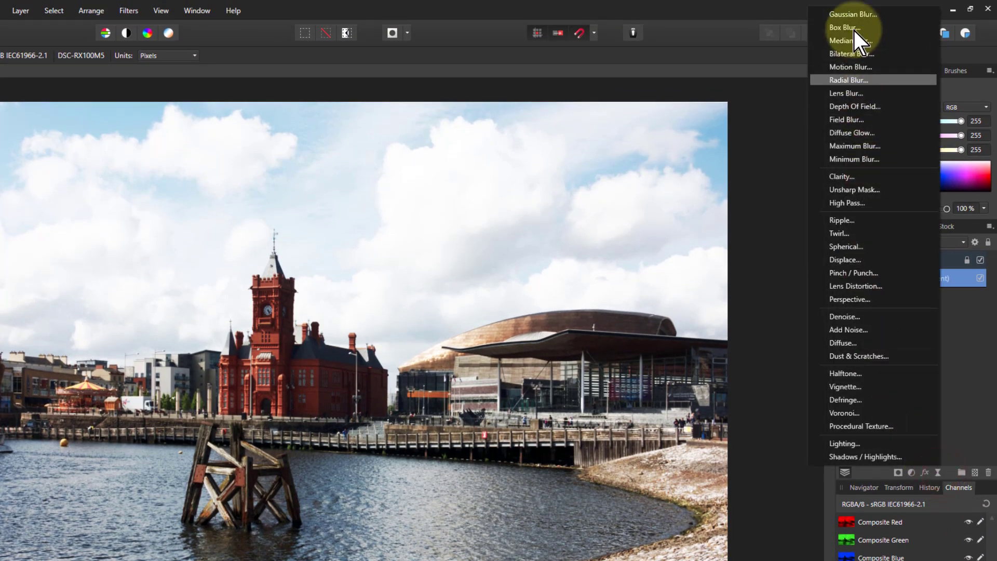
pyautogui.click(791, 335)
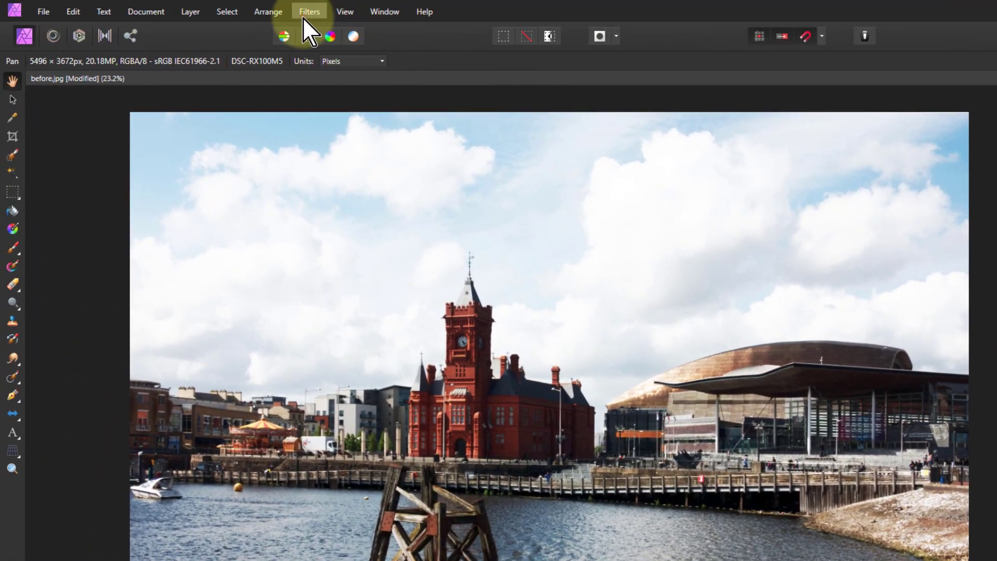
pyautogui.click(303, 18)
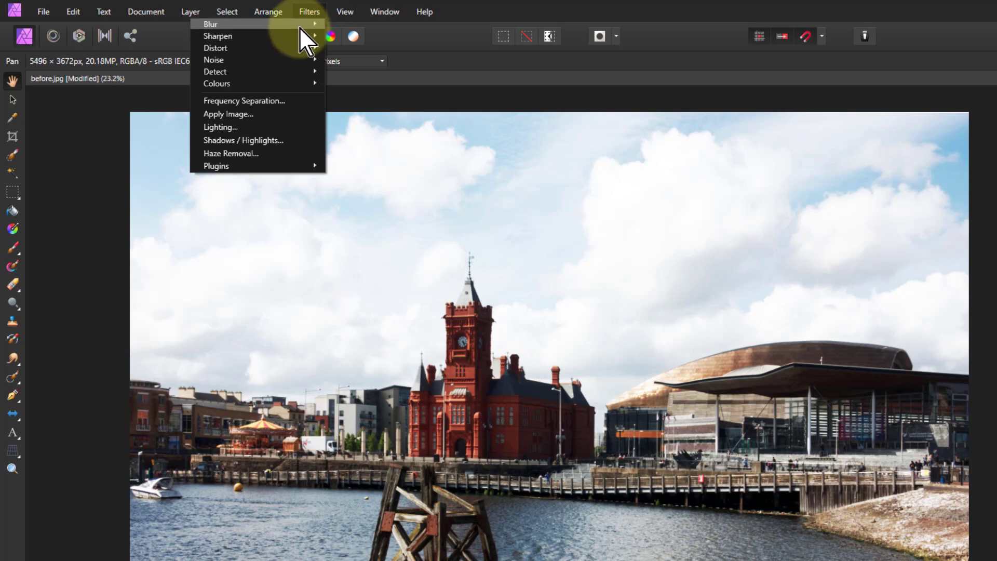
pyautogui.moveTo(299, 27)
pyautogui.click(121, 37)
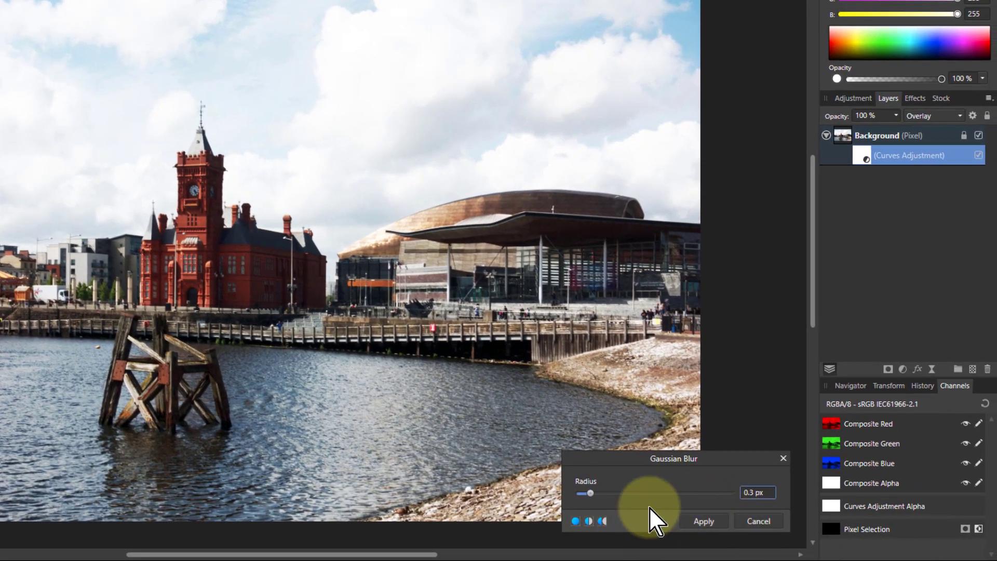
# Step: Dismiss the leftover blur settings and nest a 0 px live Gaussian Blur in Background
pyautogui.click(784, 458)
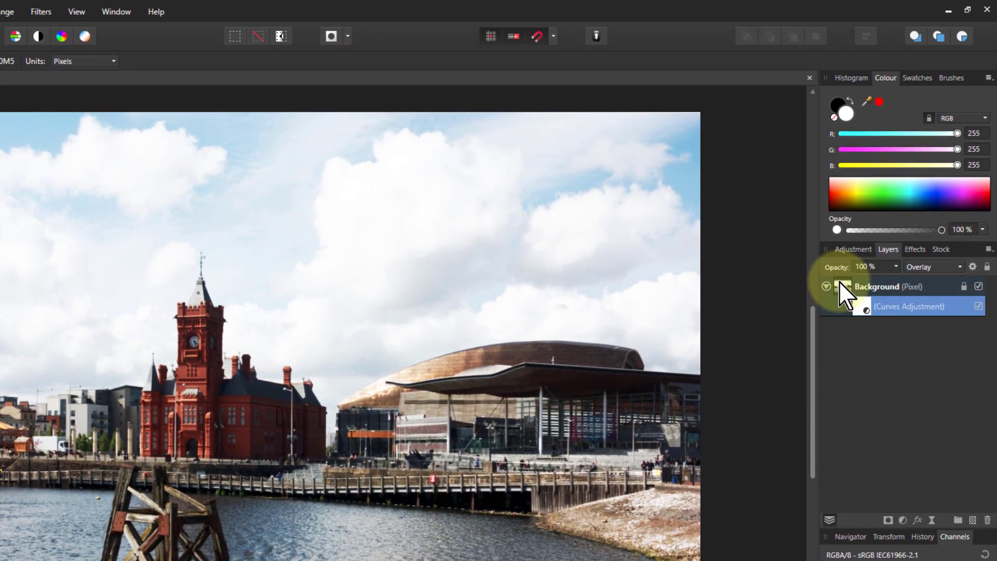
pyautogui.click(840, 283)
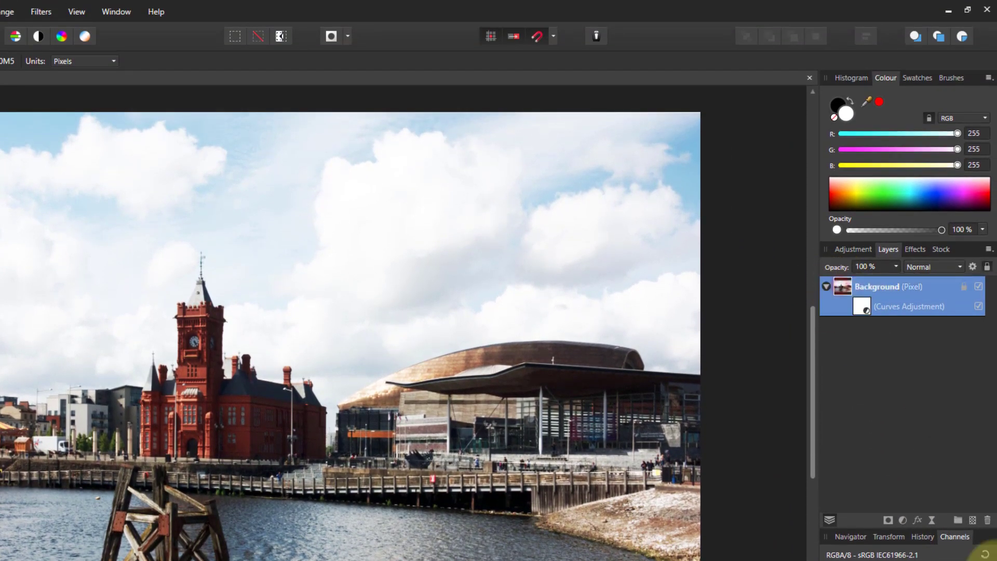
pyautogui.click(932, 520)
pyautogui.click(840, 14)
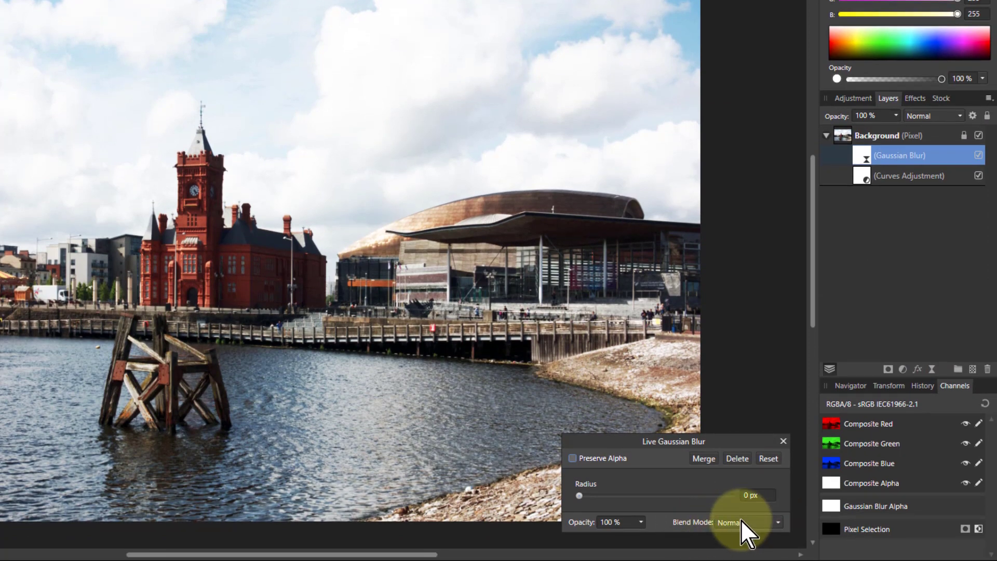
pyautogui.click(782, 441)
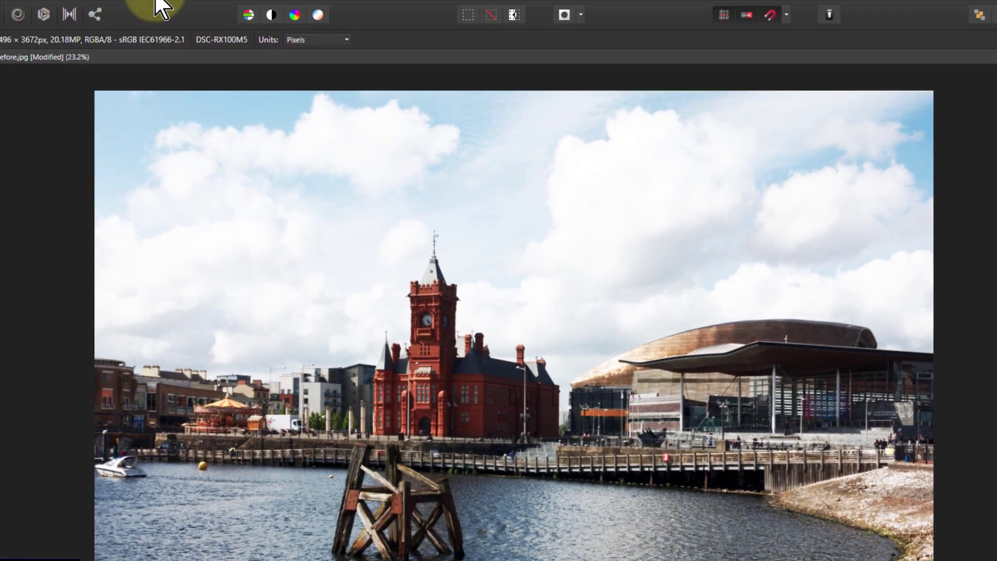
pyautogui.click(193, 12)
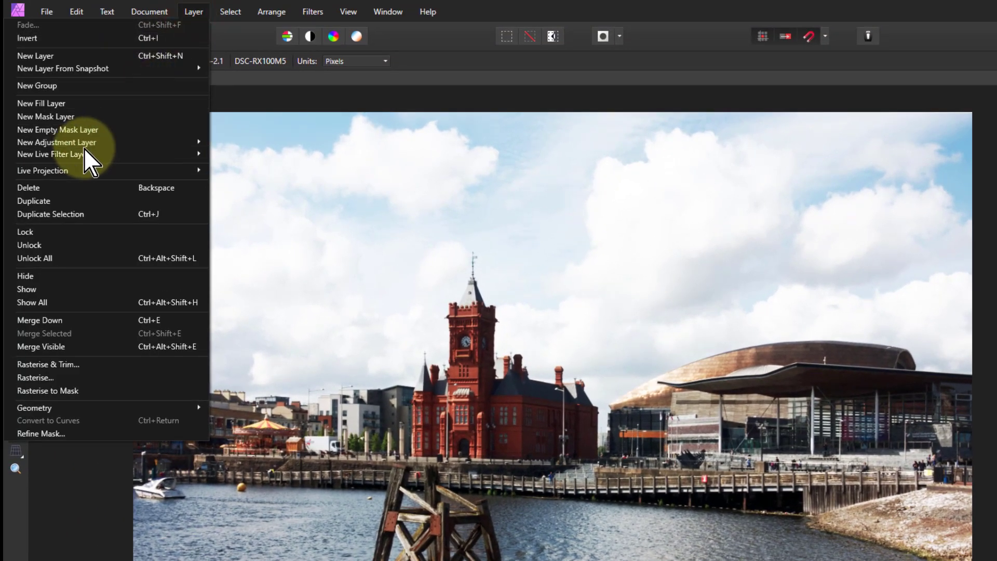
pyautogui.moveTo(79, 147)
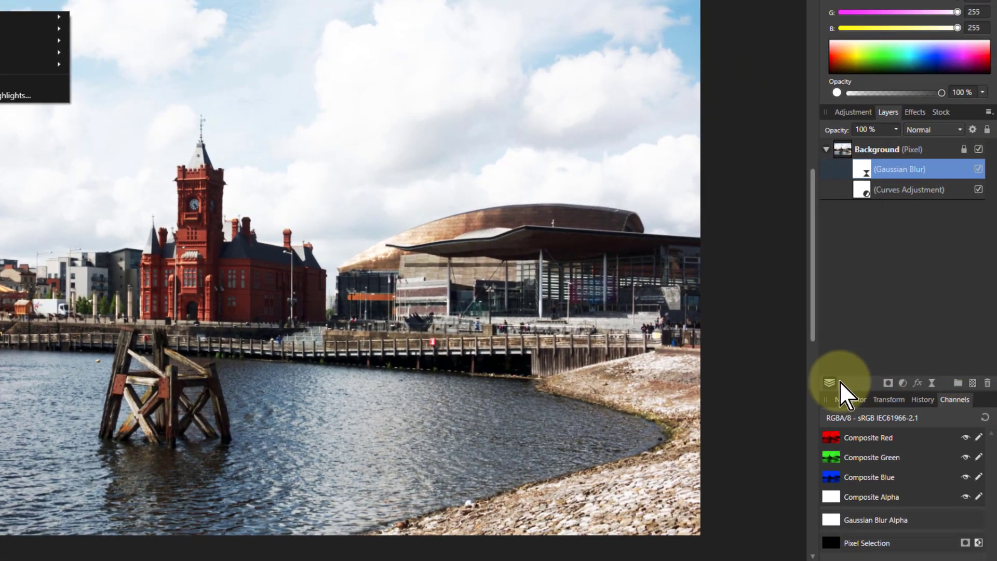
pyautogui.scroll(3, 438, 189)
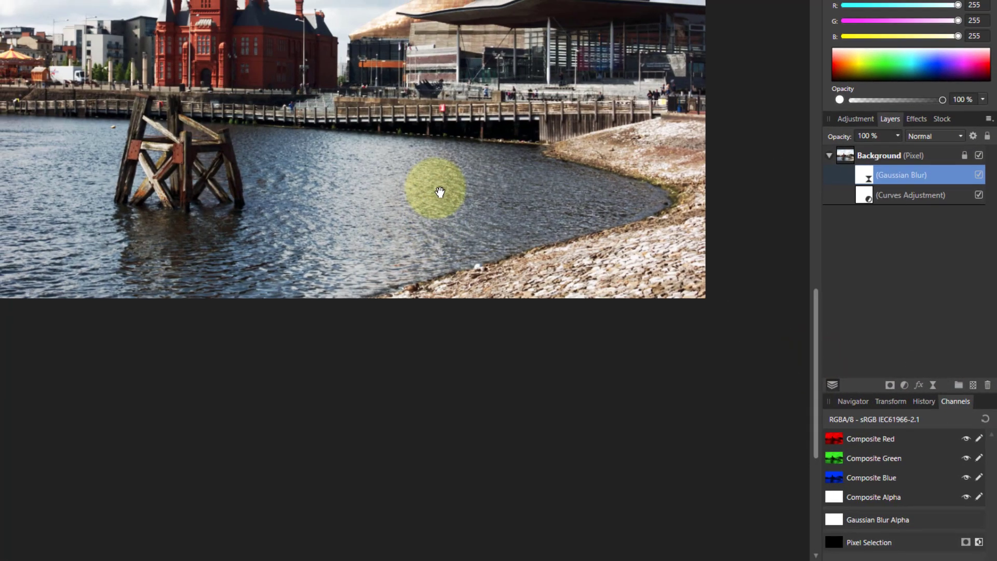
pyautogui.scroll(2, 553, 255)
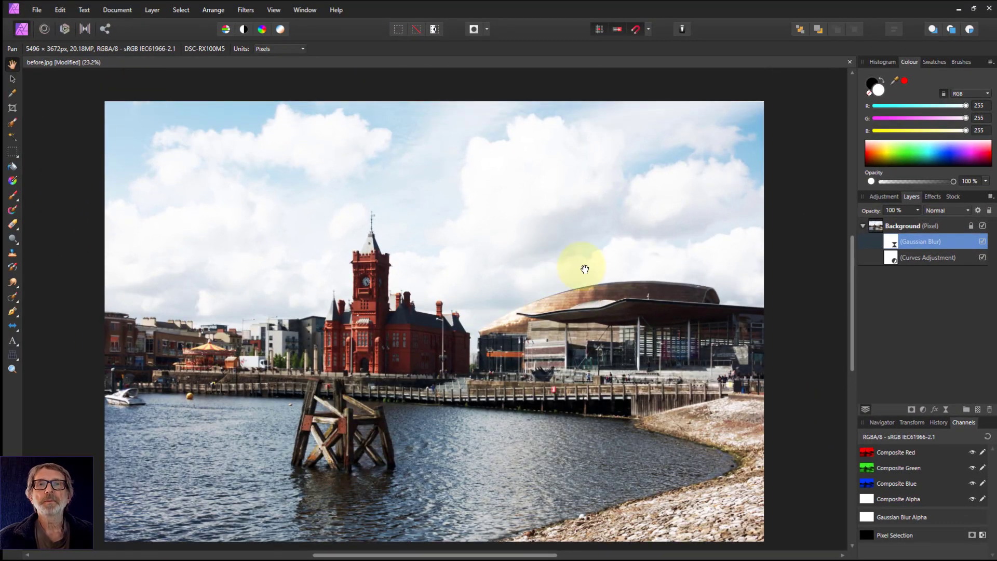